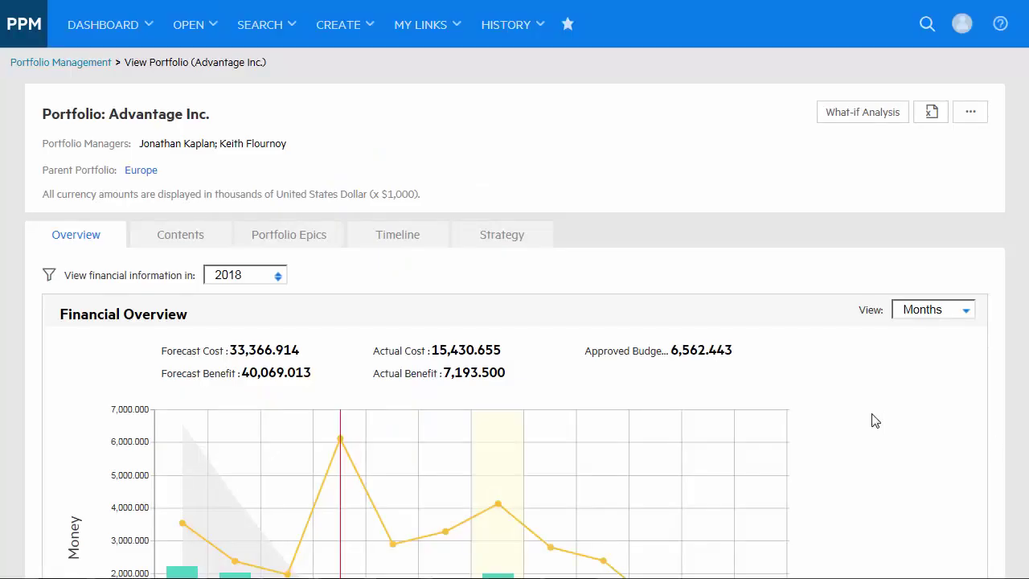
# Step: Read Advantage Inc.'s strategy and business goals, then show its two programs with 2018 costs
pyautogui.click(520, 236)
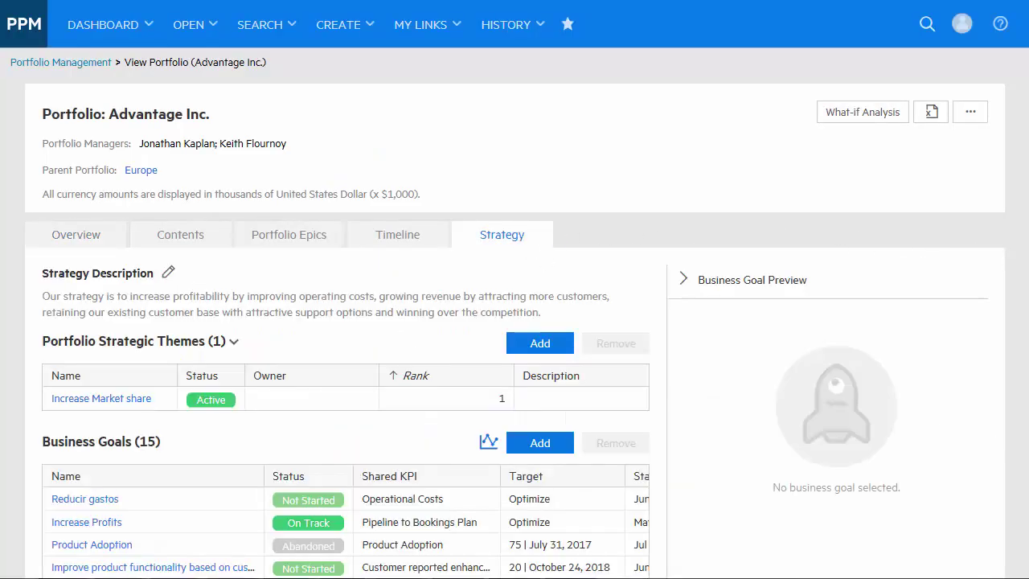
pyautogui.scroll(-2, 807, 230)
pyautogui.scroll(-3, 515, 292)
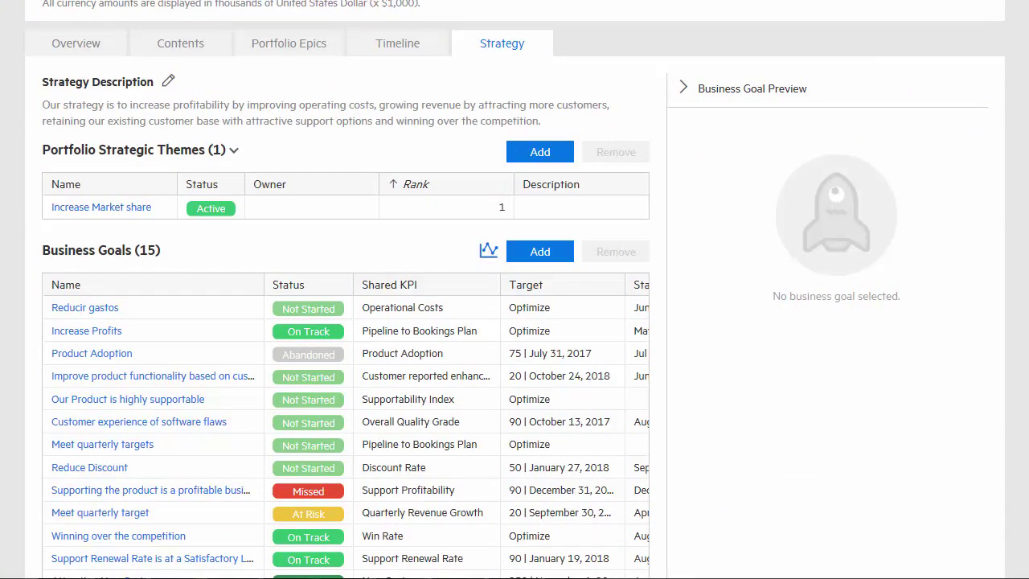
pyautogui.click(193, 46)
pyautogui.click(117, 353)
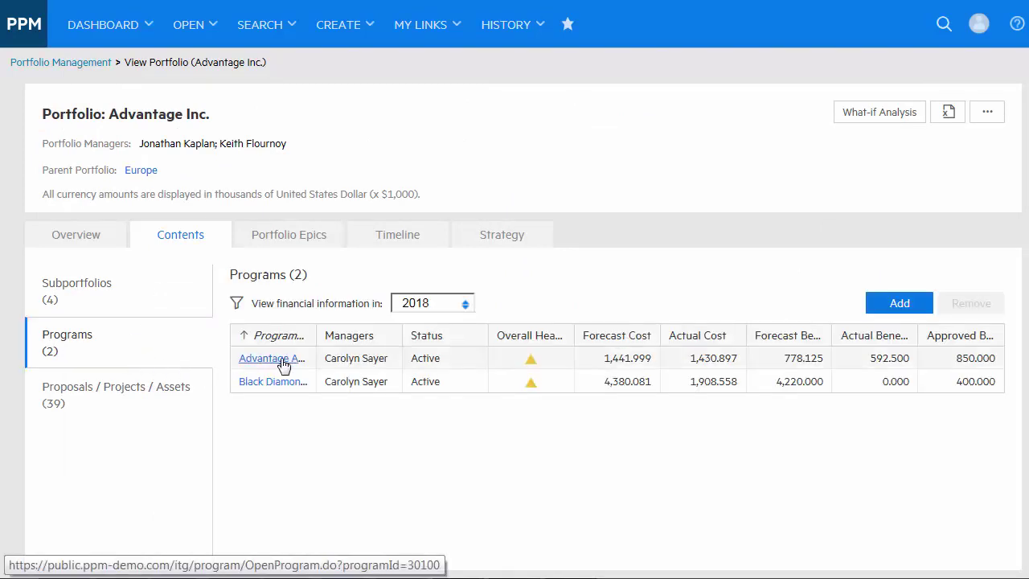
# Step: Set the Advantage Airline Merger program's strategic theme to Increase Market share
pyautogui.click(283, 364)
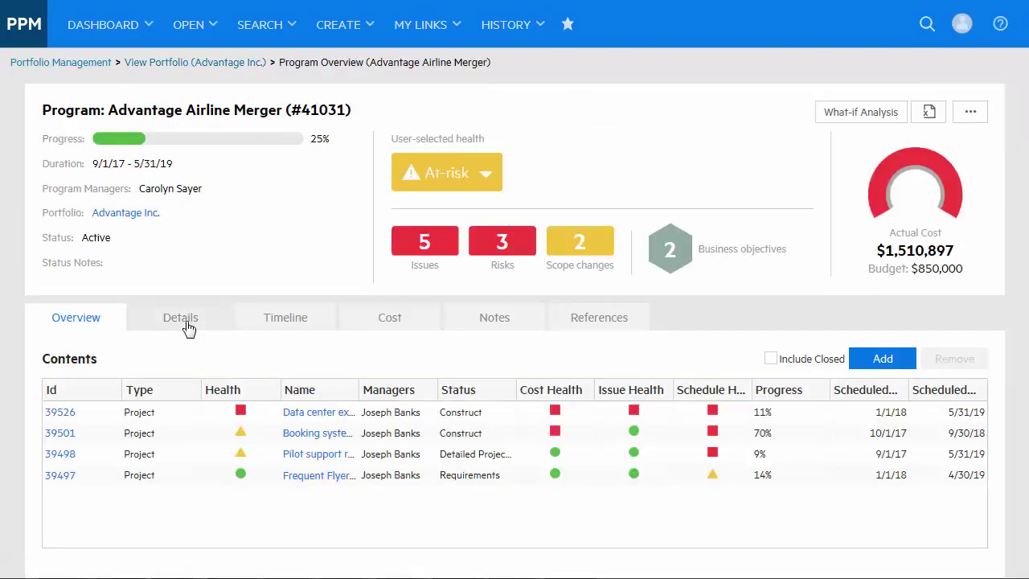
pyautogui.click(182, 319)
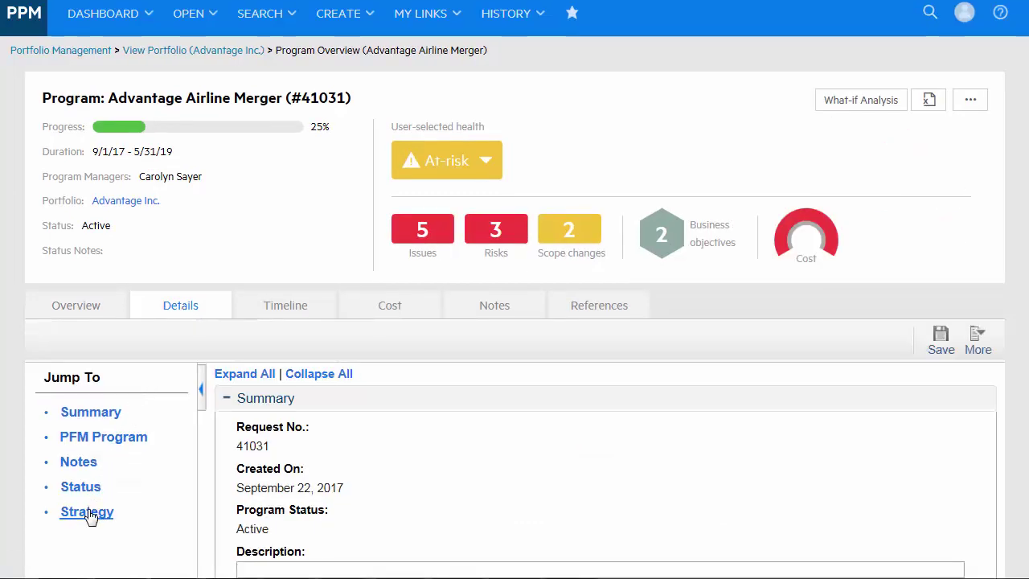
pyautogui.click(88, 512)
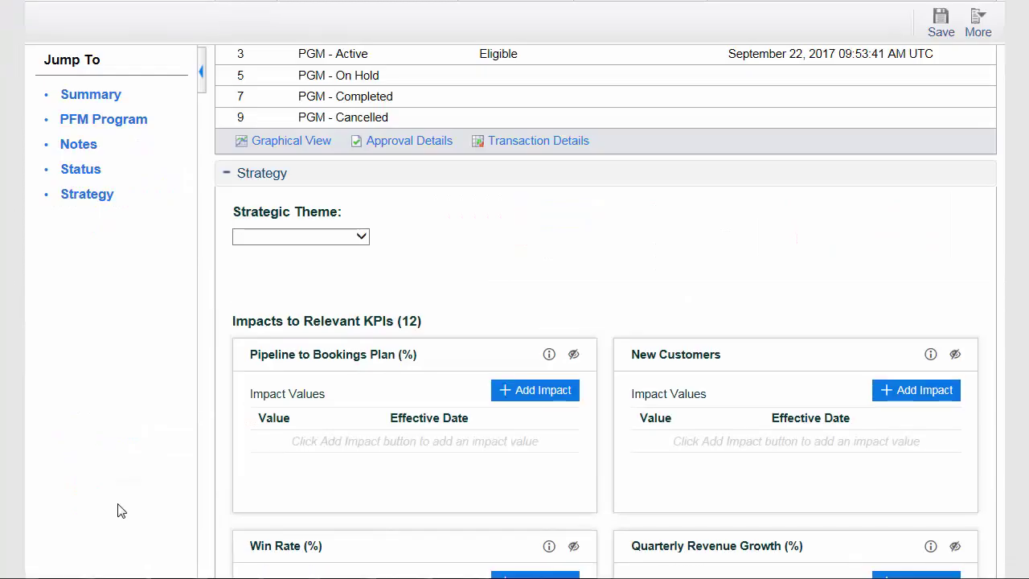
pyautogui.click(364, 238)
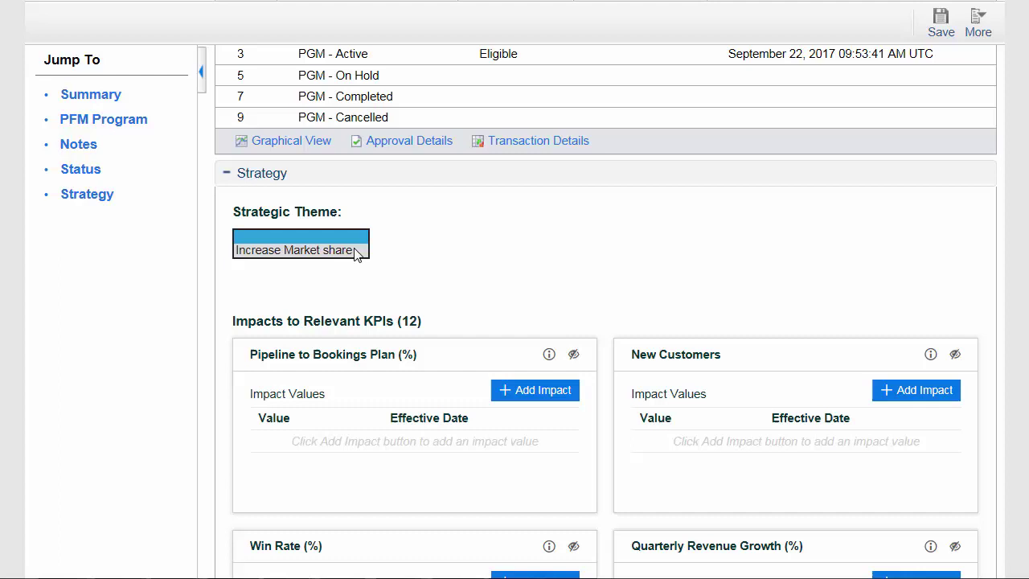
pyautogui.click(358, 248)
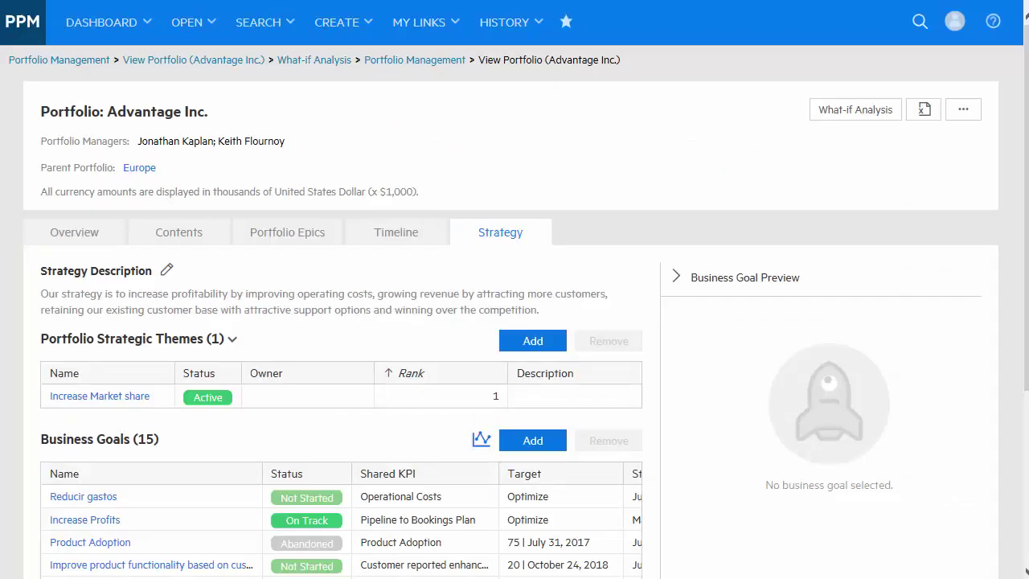
# Step: Open the FY18 2H Planning what-if scenario, sorted by priority, in its monthly budget view
pyautogui.click(193, 23)
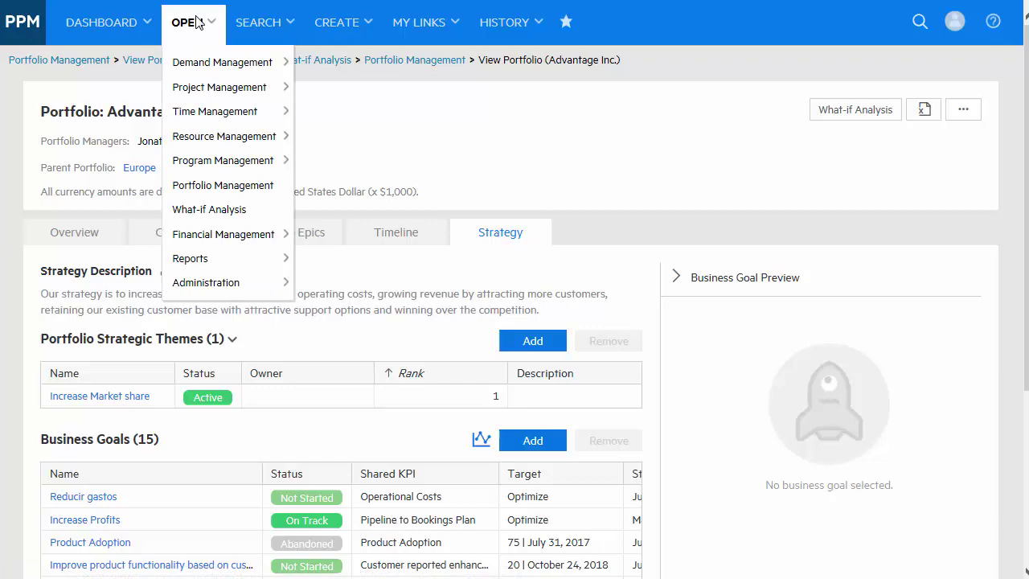
pyautogui.click(210, 211)
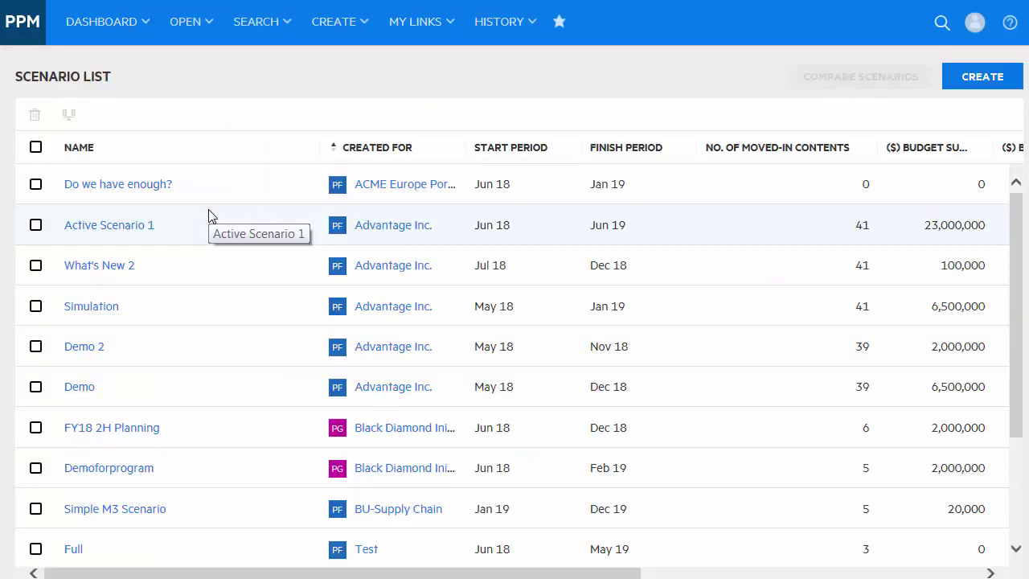
pyautogui.click(71, 426)
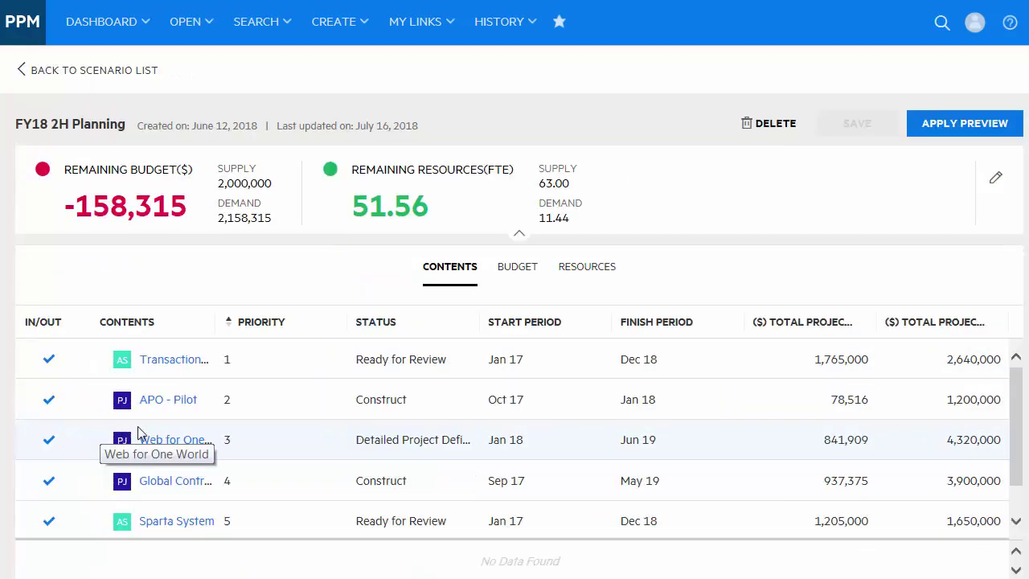
pyautogui.click(292, 327)
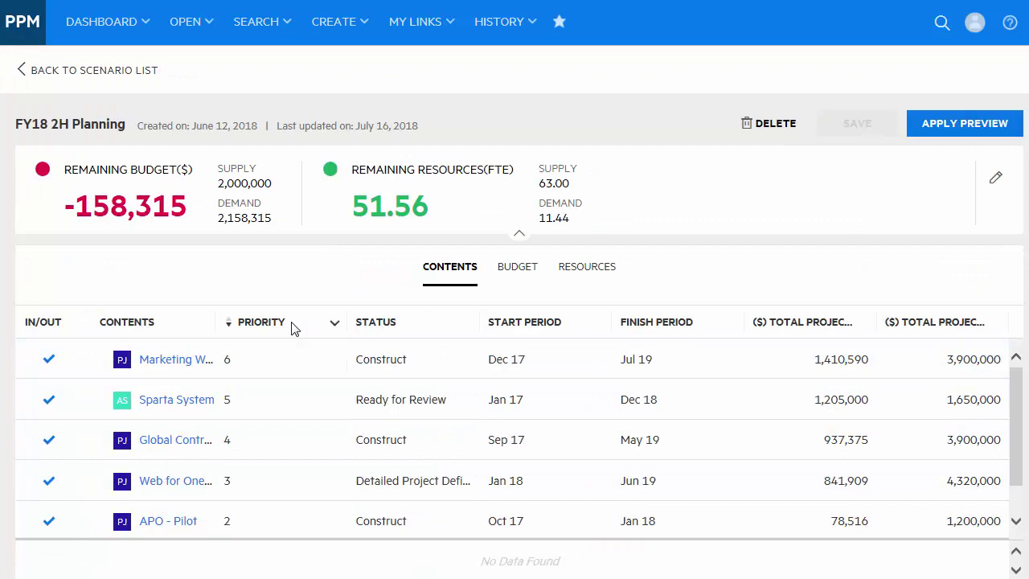
pyautogui.click(517, 268)
# Step: Shift Sparta System's Sep–Dec budget out of the scenario, leaving 81,685 remaining, and save
pyautogui.moveTo(635, 573); pyautogui.dragTo(724, 573)
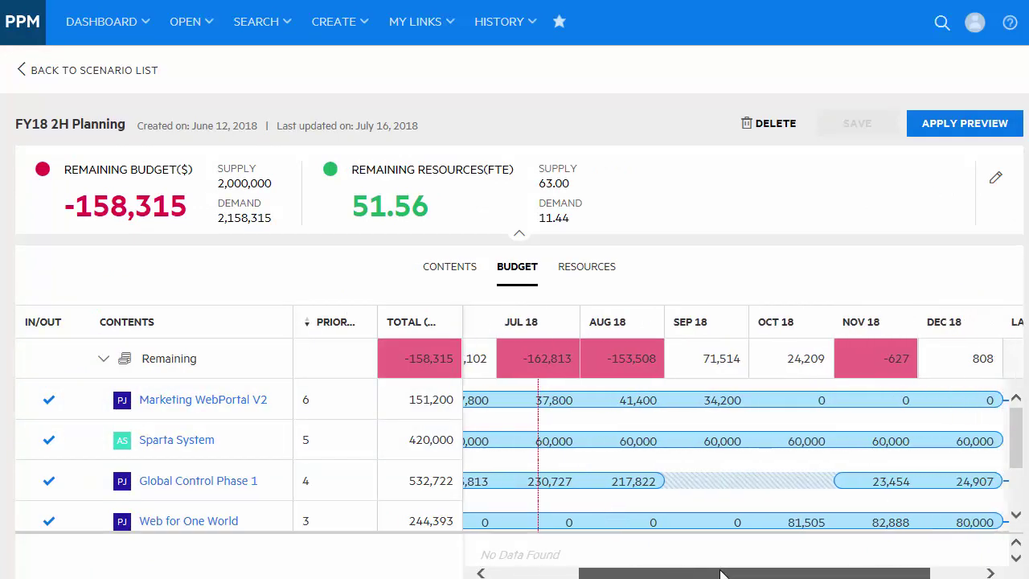
pyautogui.click(667, 441)
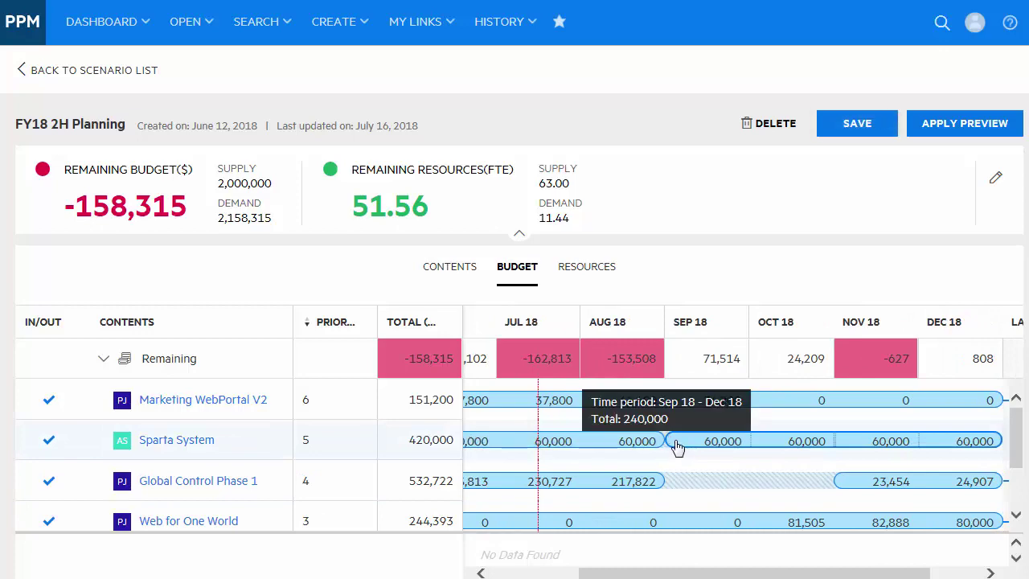
pyautogui.moveTo(781, 447); pyautogui.dragTo(1005, 447)
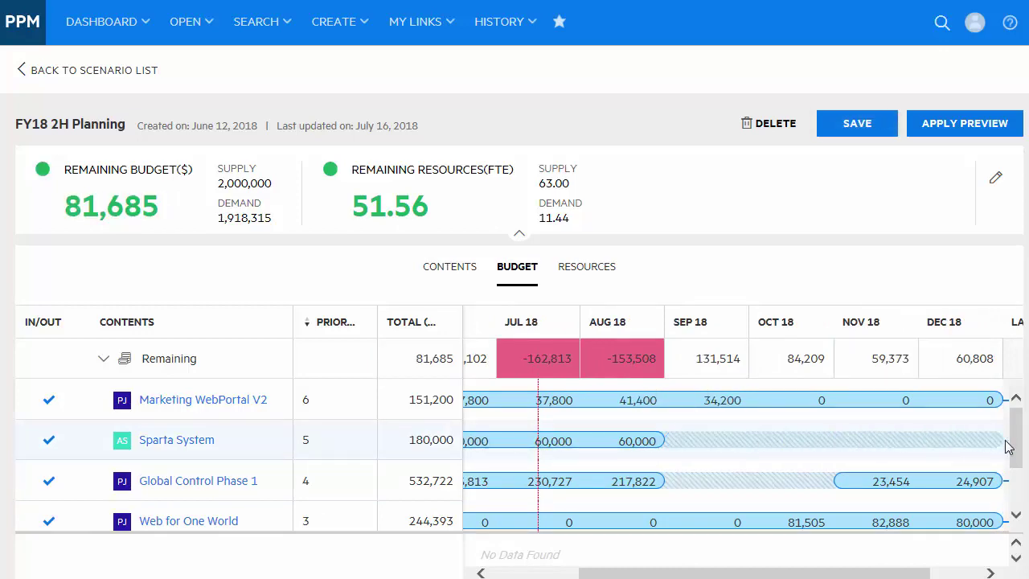
pyautogui.click(852, 129)
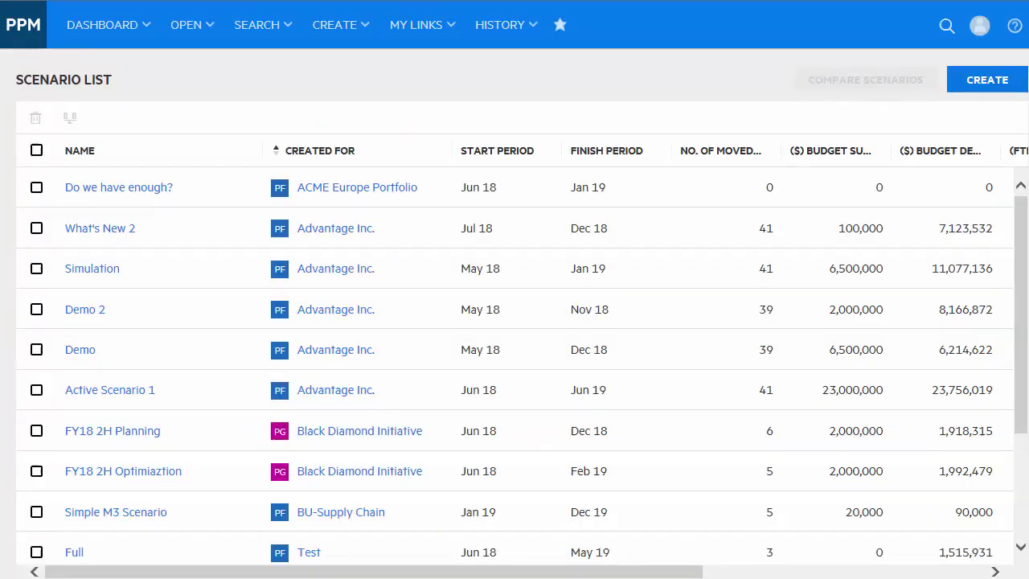
# Step: Compare FY18 2H Planning against FY18 2H Optimiaztion, showing differences only
pyautogui.click(37, 431)
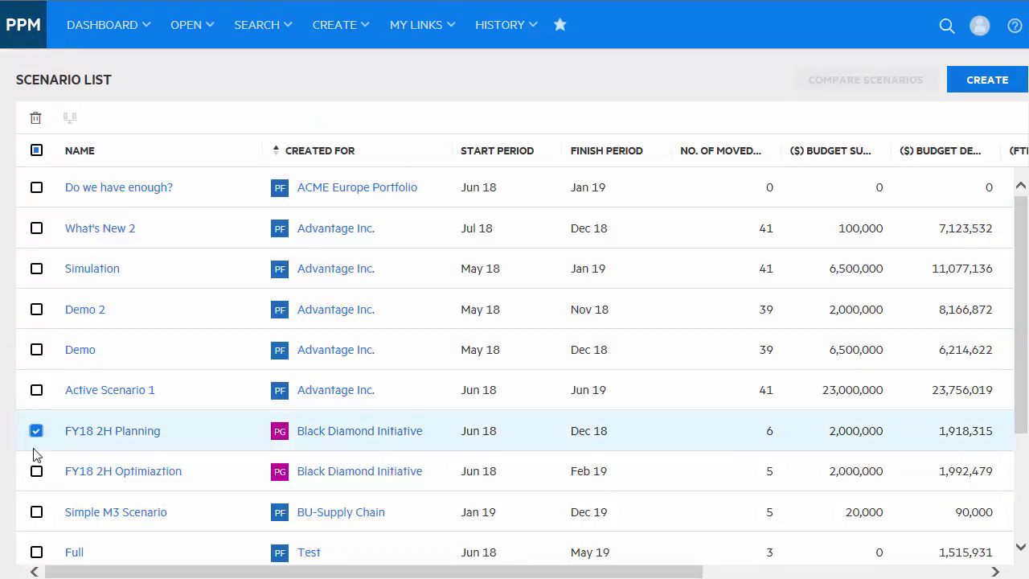
pyautogui.click(36, 472)
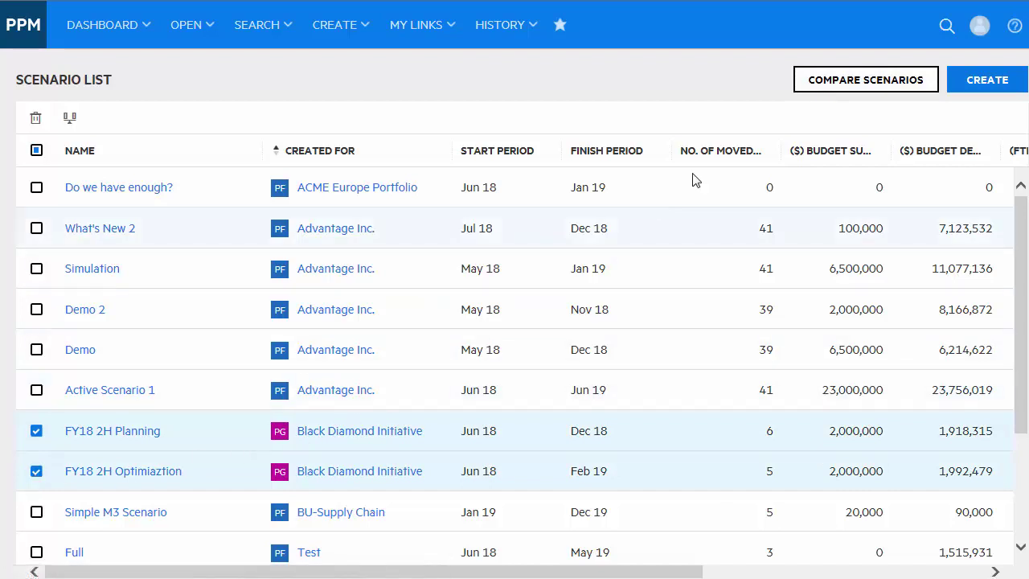
pyautogui.click(823, 85)
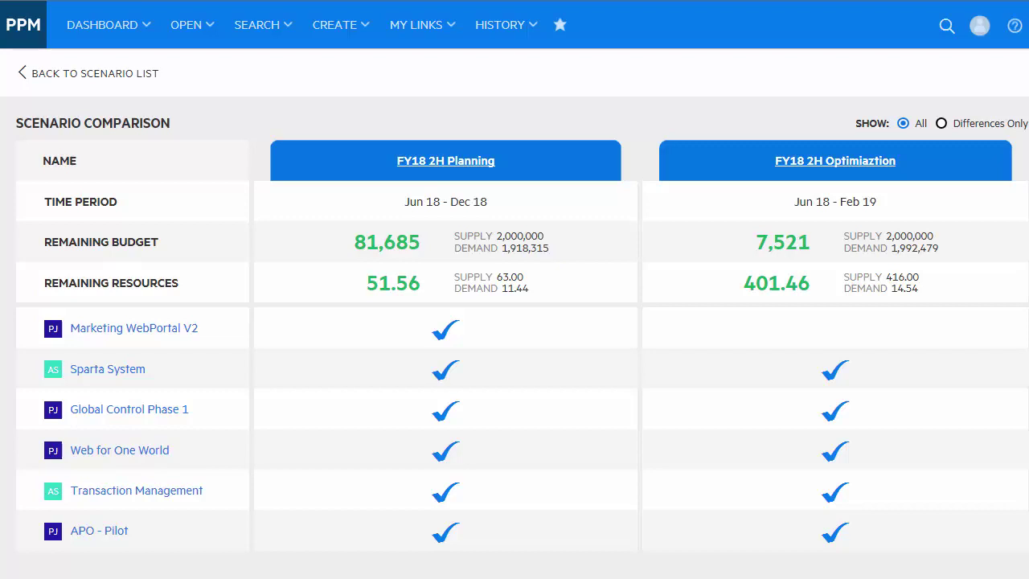
pyautogui.click(942, 123)
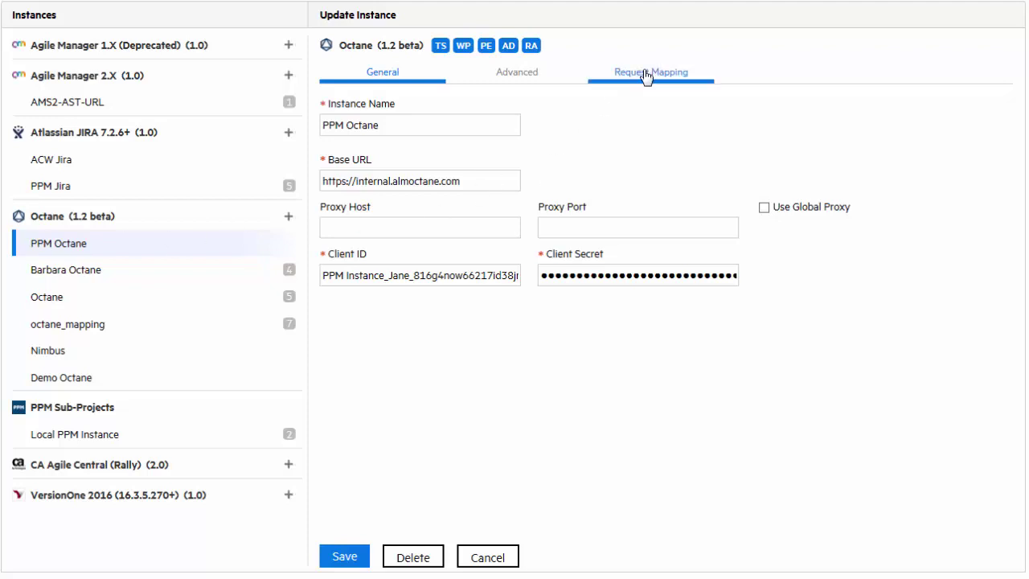
# Step: Turn on the Product Feature mapping in the PPM Octane instance's request mappings
pyautogui.click(648, 72)
pyautogui.click(337, 180)
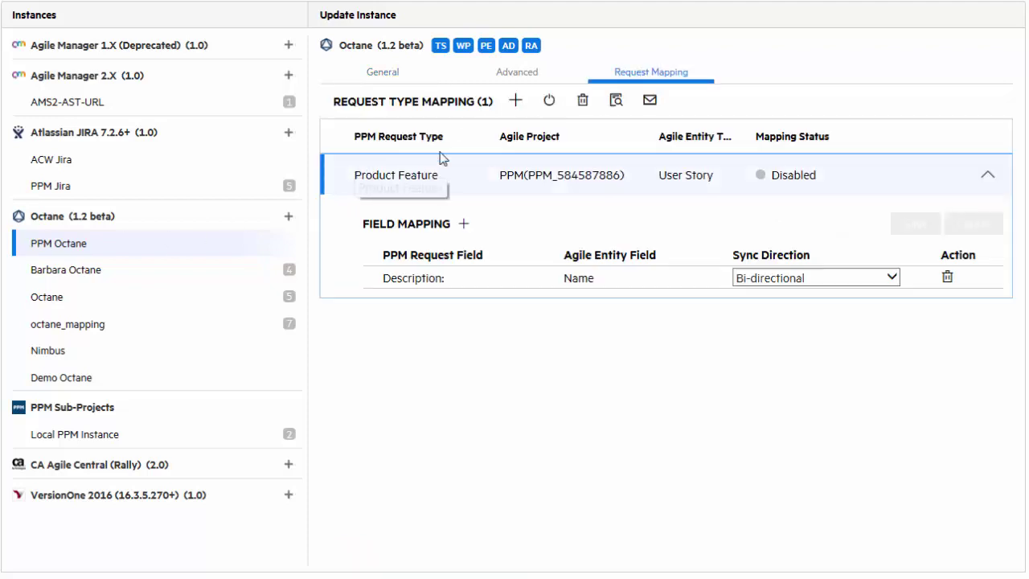
pyautogui.click(550, 103)
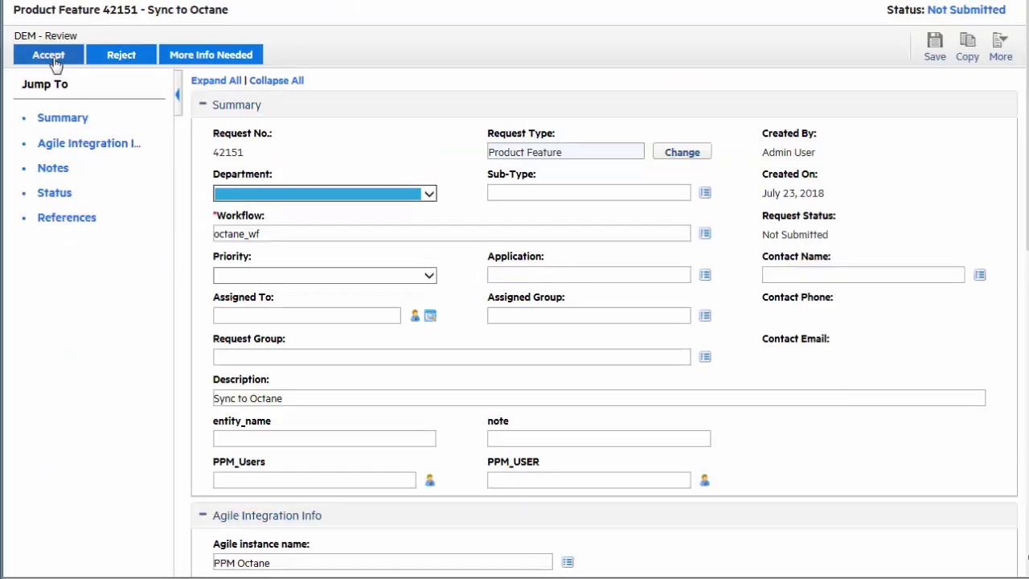
# Step: Accept and approve request 42151, advancing it to PFM - Initiate Project
pyautogui.click(48, 55)
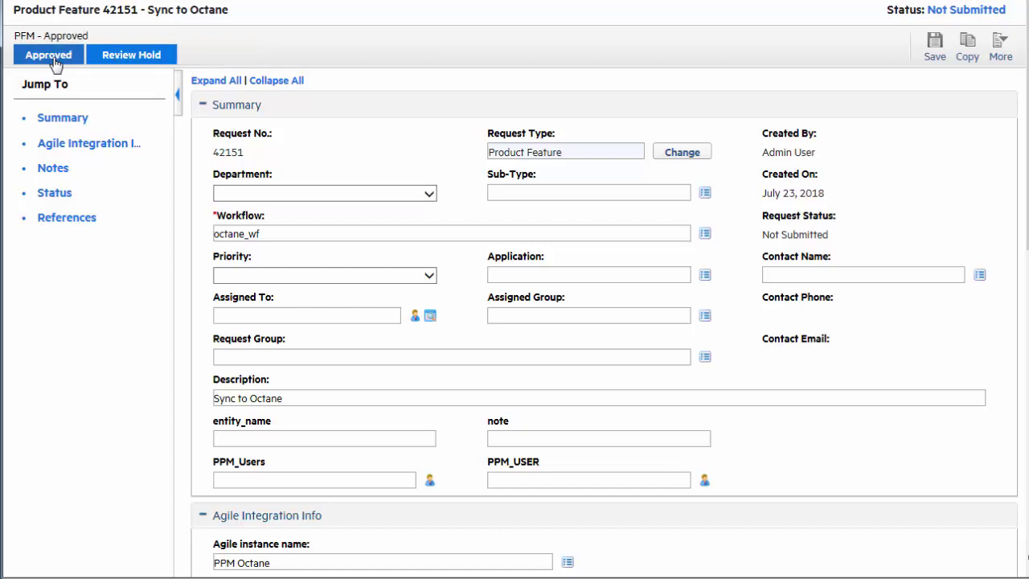
pyautogui.click(48, 55)
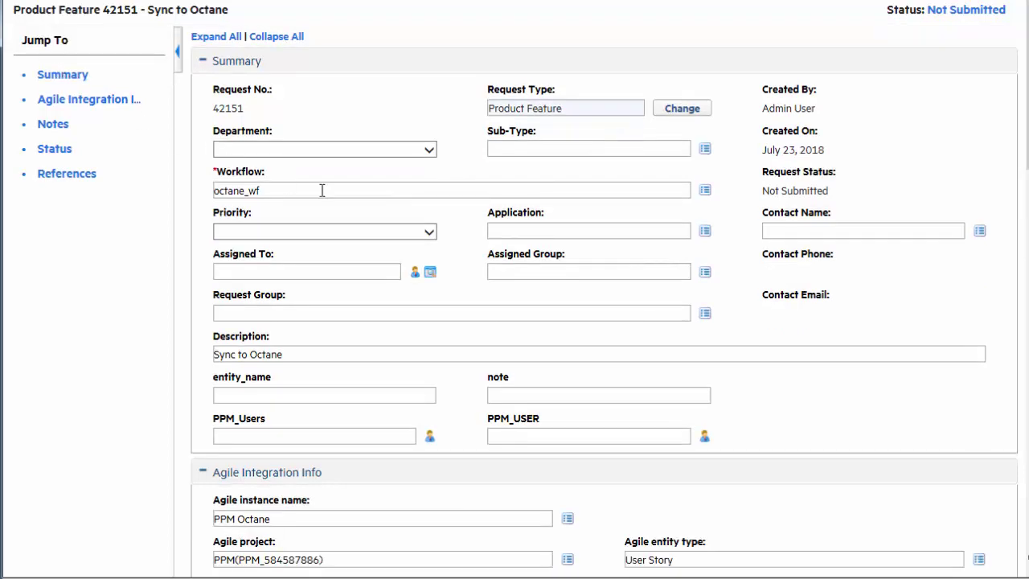
pyautogui.scroll(-3, 659, 410)
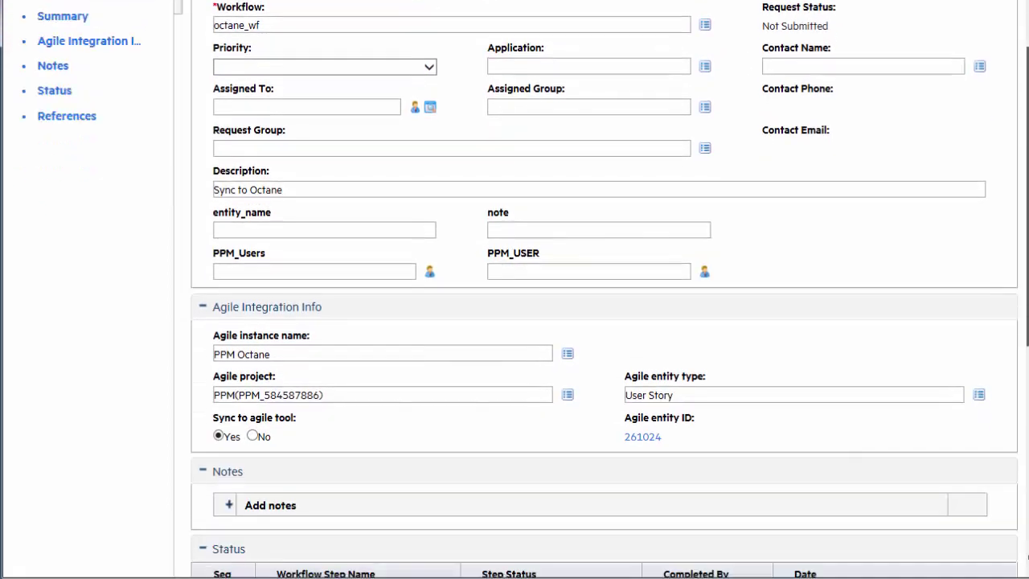
# Step: Change request 42151's description to 'Sync to Octane update' and save it
pyautogui.click(642, 424)
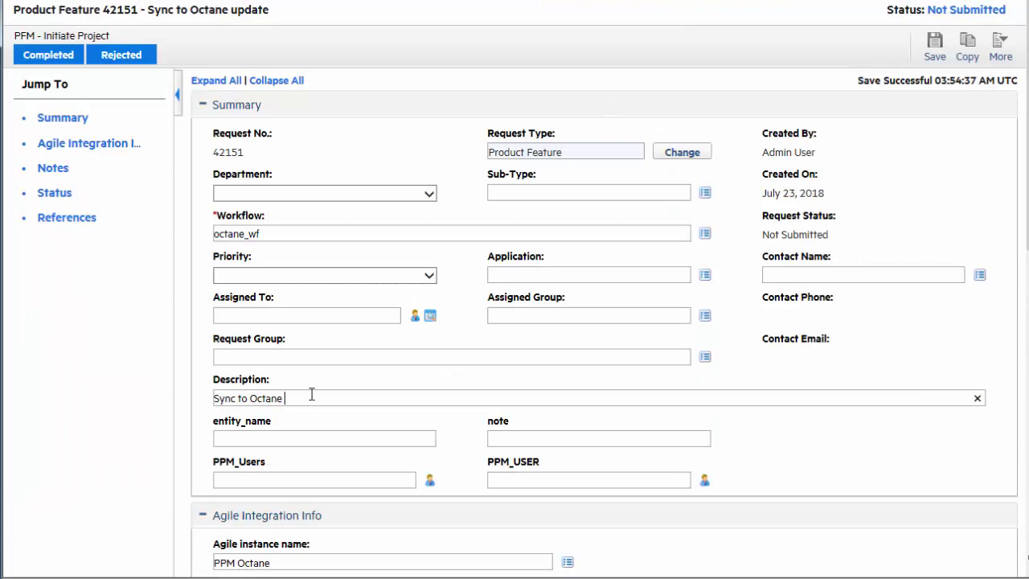
pyautogui.write('update')
pyautogui.click(934, 44)
pyautogui.scroll(-2, 1000, 242)
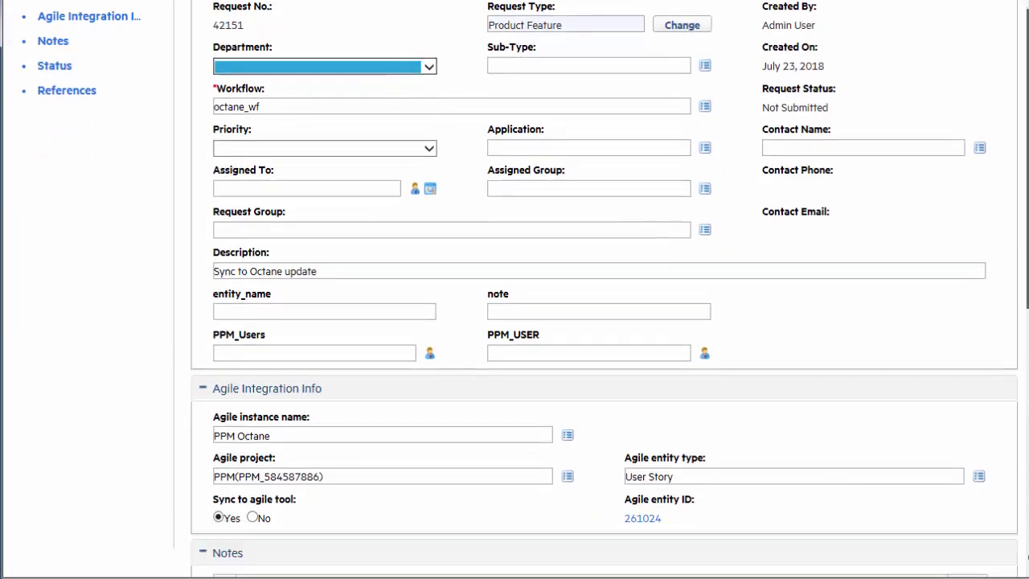
pyautogui.scroll(-1, 999, 241)
# Step: Open Octane user story 261024 to confirm its title reads 'Sync to Octane update'
pyautogui.click(648, 398)
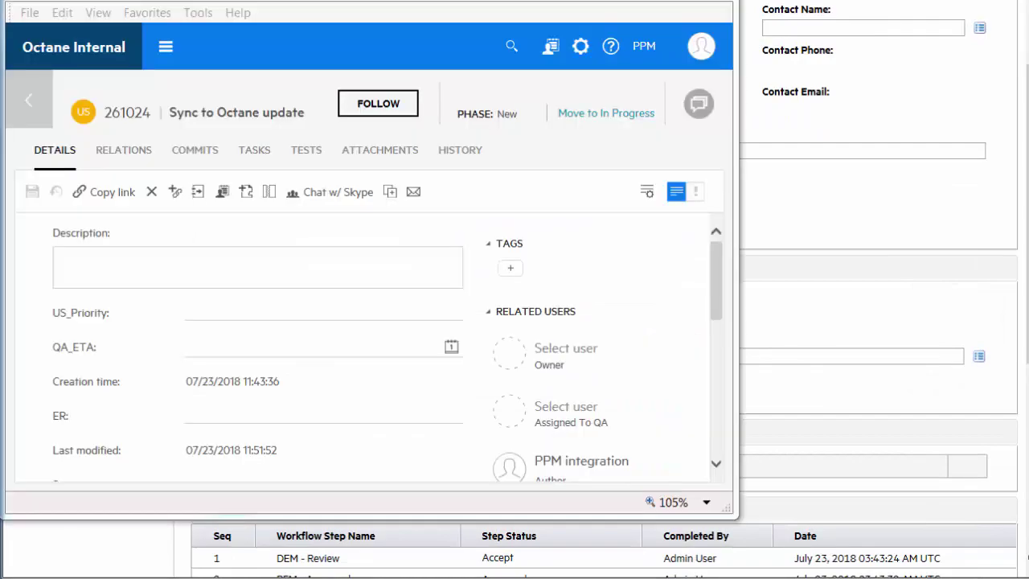